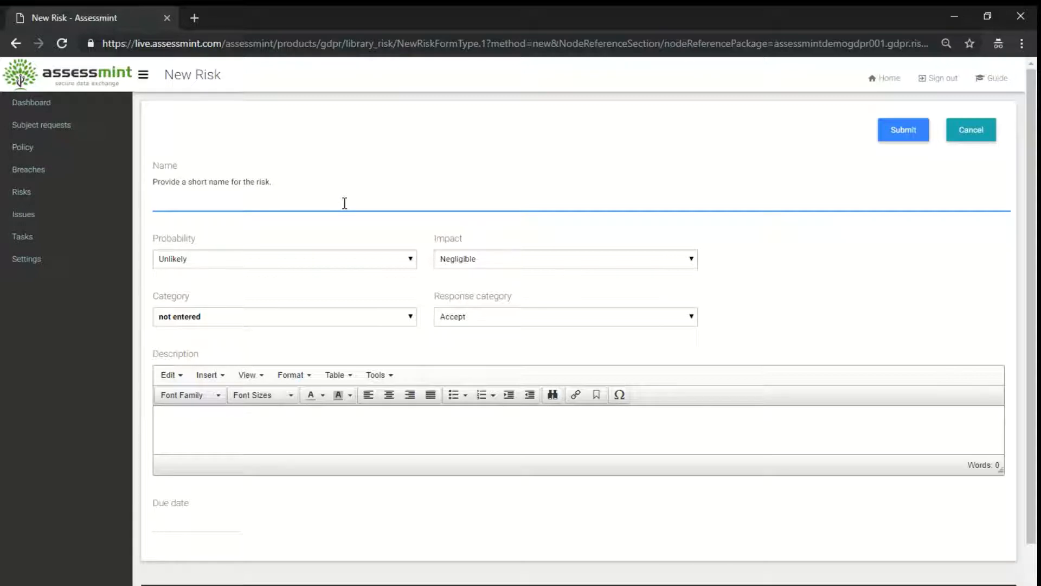
- Name the risk "Archive backup data is unencrypted" with Likely probability, High impact, the Confidential data category and the Accept response
text(Archive backup data is unencrypted)
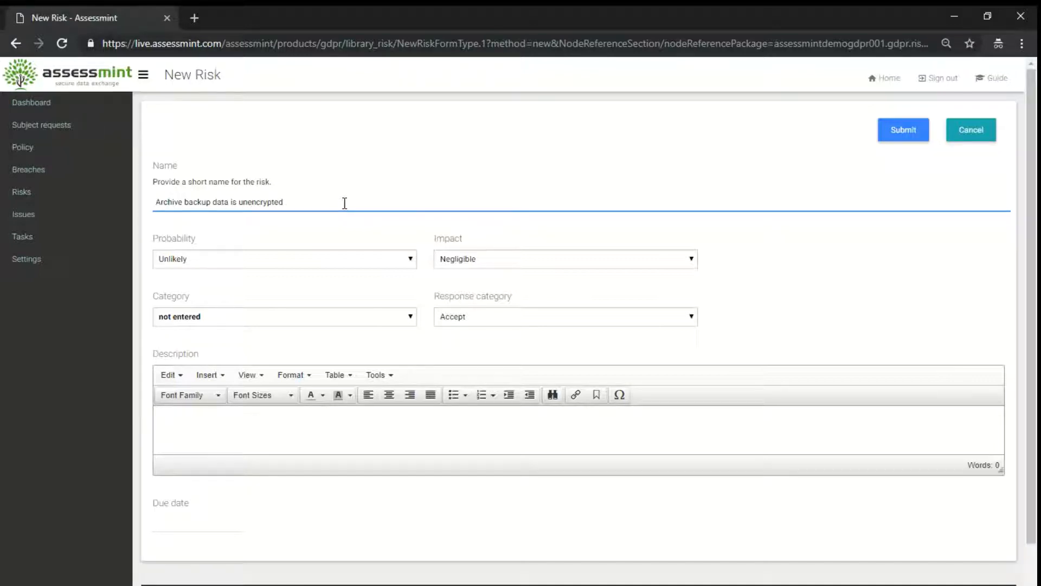
click(242, 265)
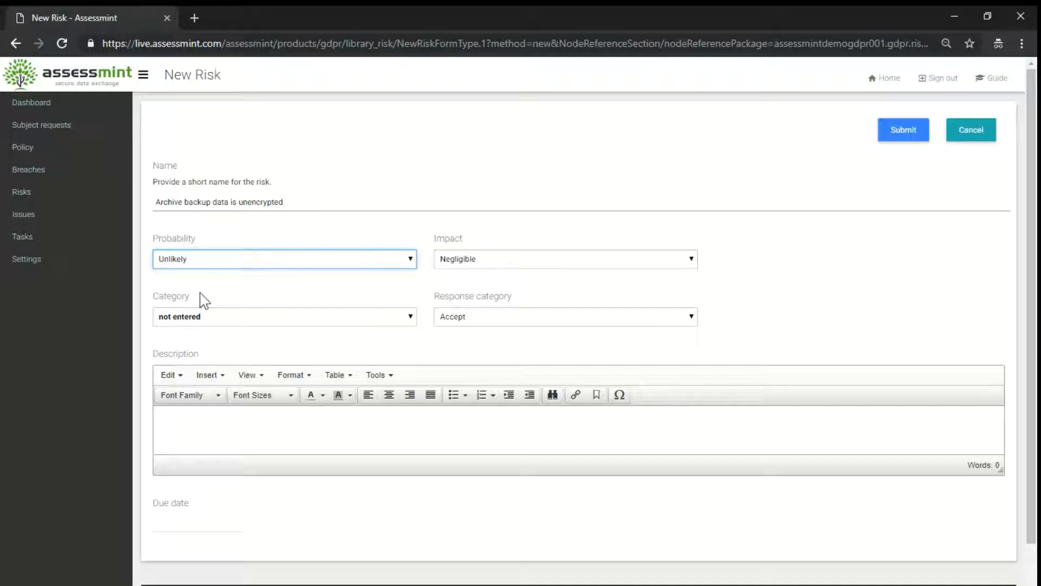
key(Down)
click(488, 263)
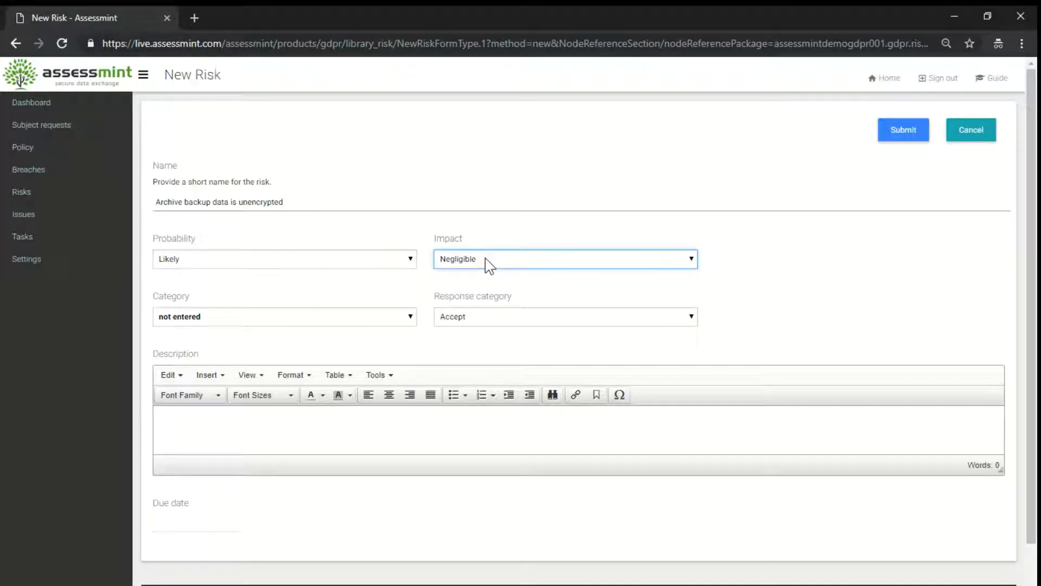
click(453, 304)
click(414, 318)
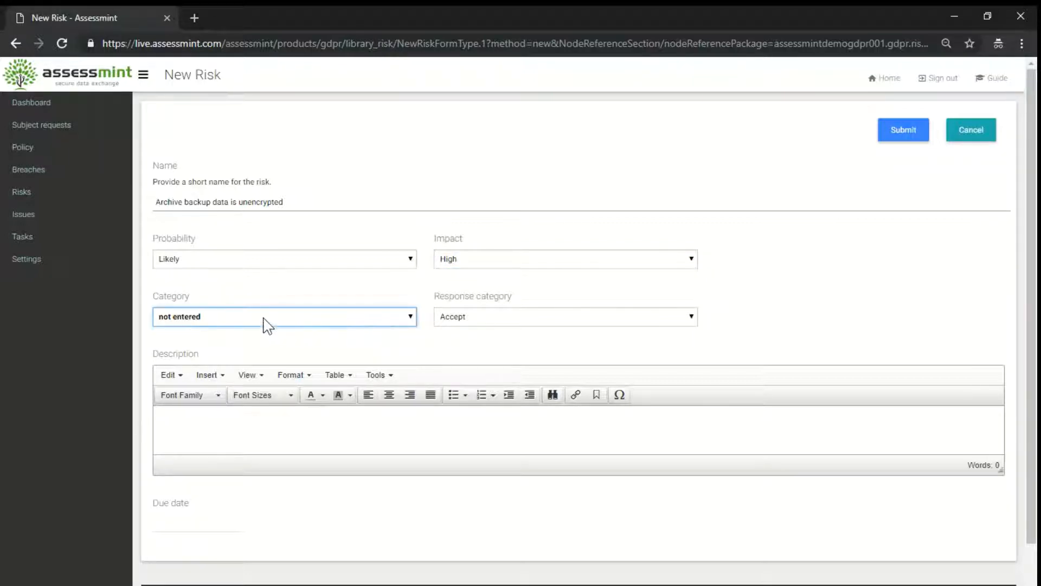
click(220, 337)
click(484, 315)
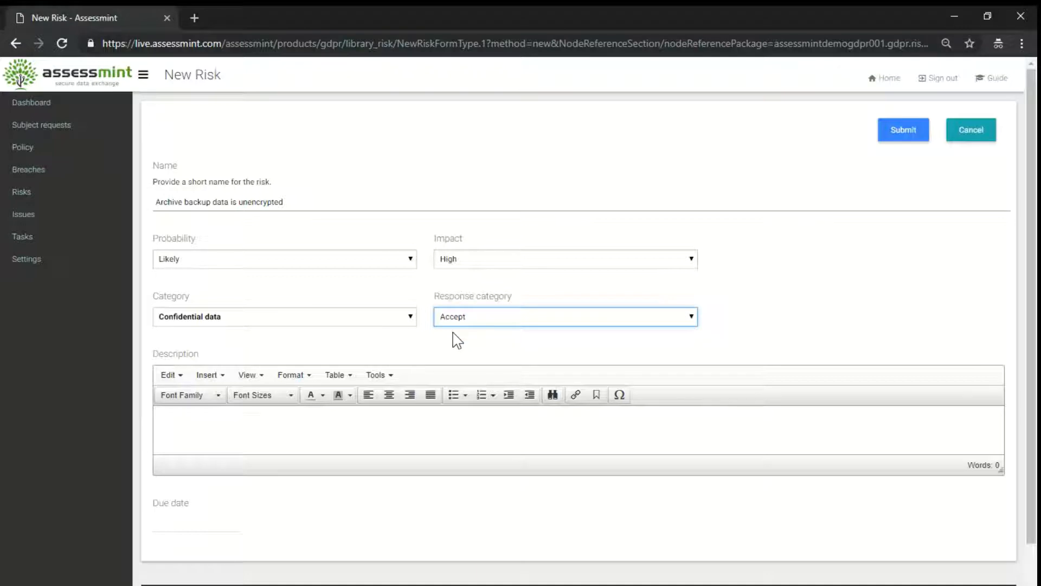
- Describe the risk as "Unencrypted archives can be harvested to recover confidential information." and submit it
click(294, 423)
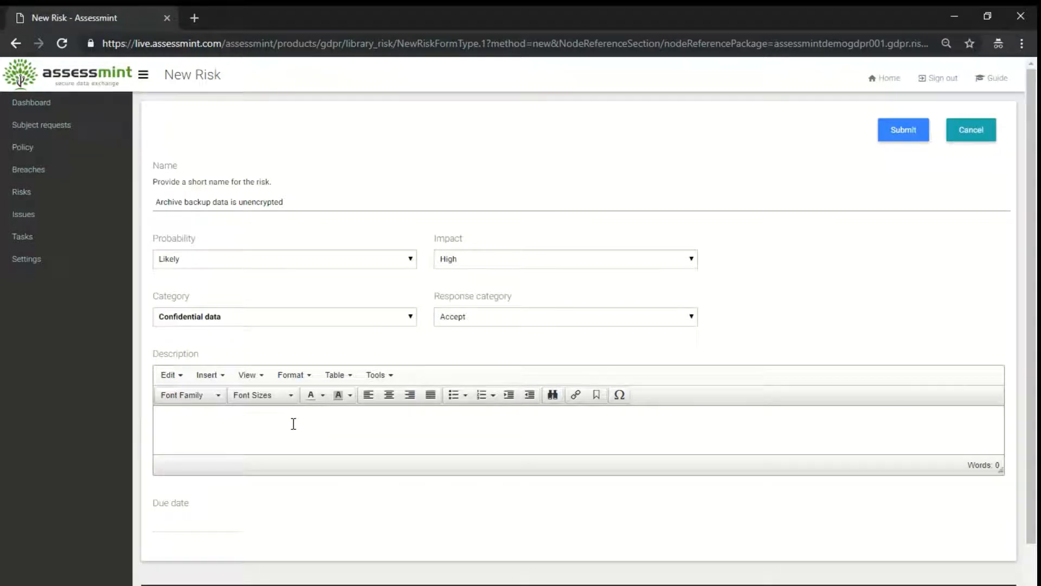
text(Unencrypted archives can be harvested to recover con)
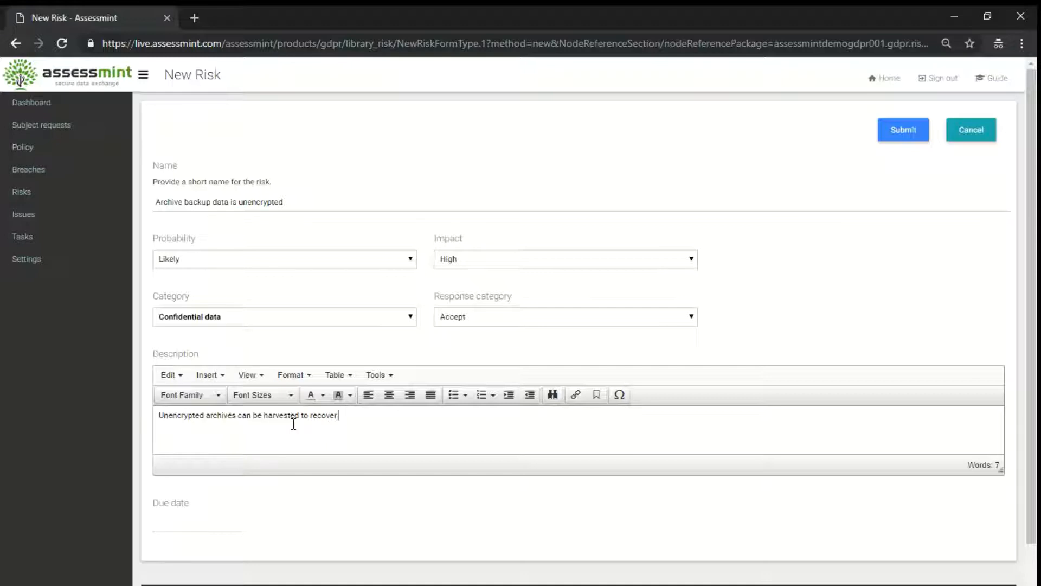
text(fidential information.)
click(908, 131)
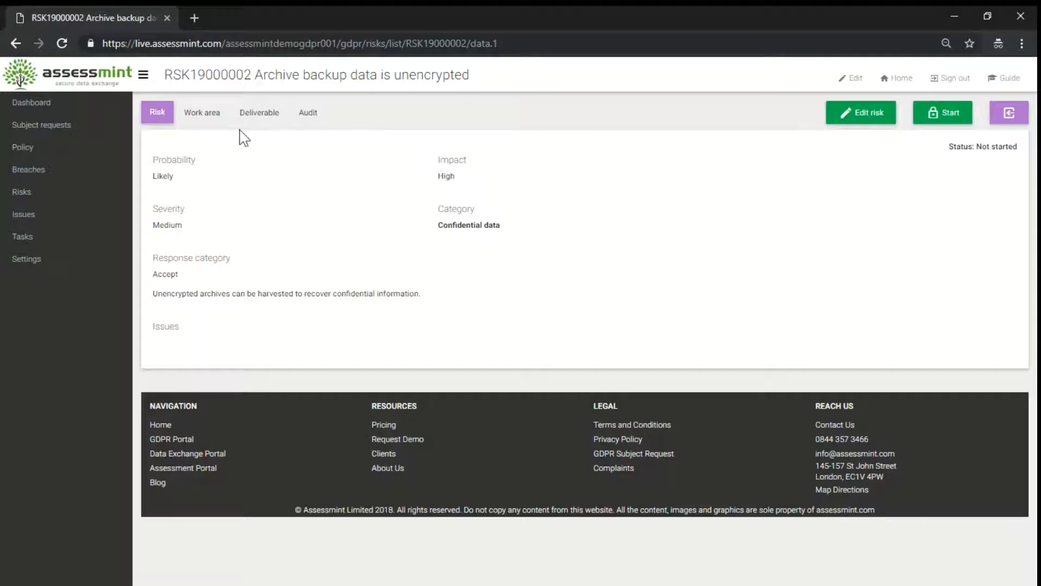
- Draft an internal note "Risk Assessment report" in the risk's work area and attach Risk_Assessment_Encrypted_Media.docx
click(213, 116)
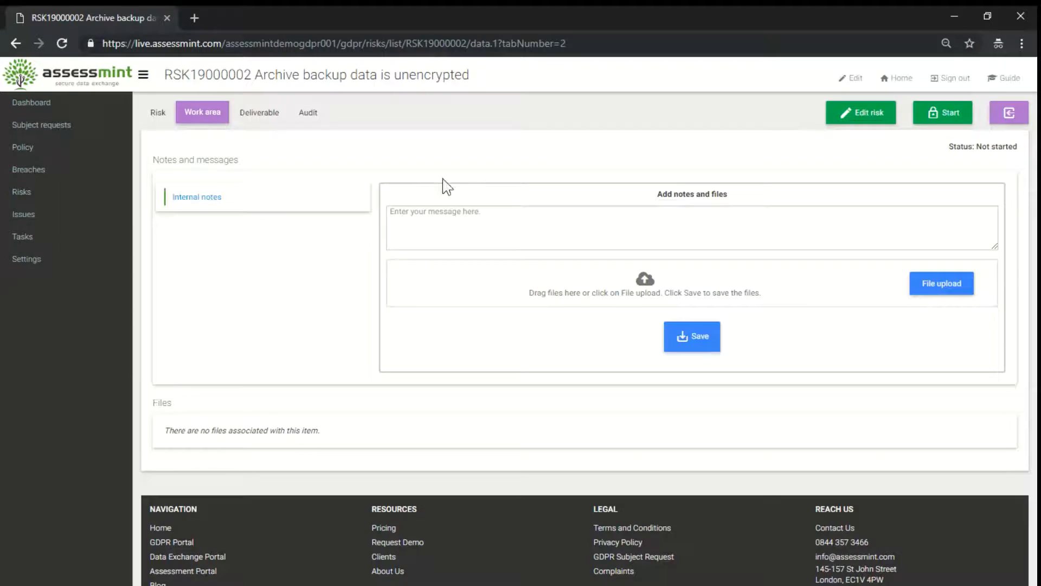
click(423, 226)
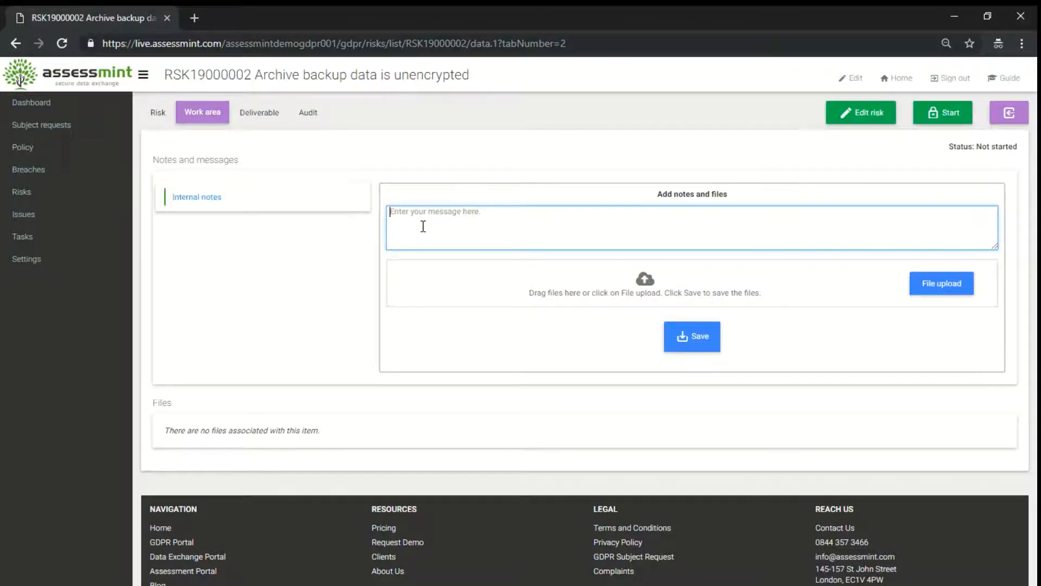
text(Risk Assessment report)
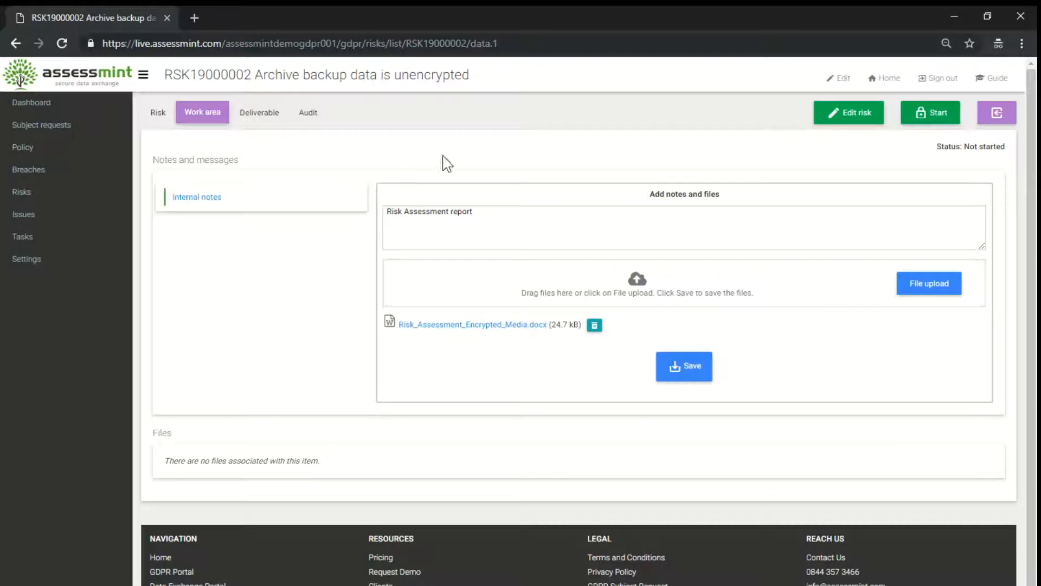
- Start work on the archive backup risk, confirm it, and return to the risks list
click(947, 120)
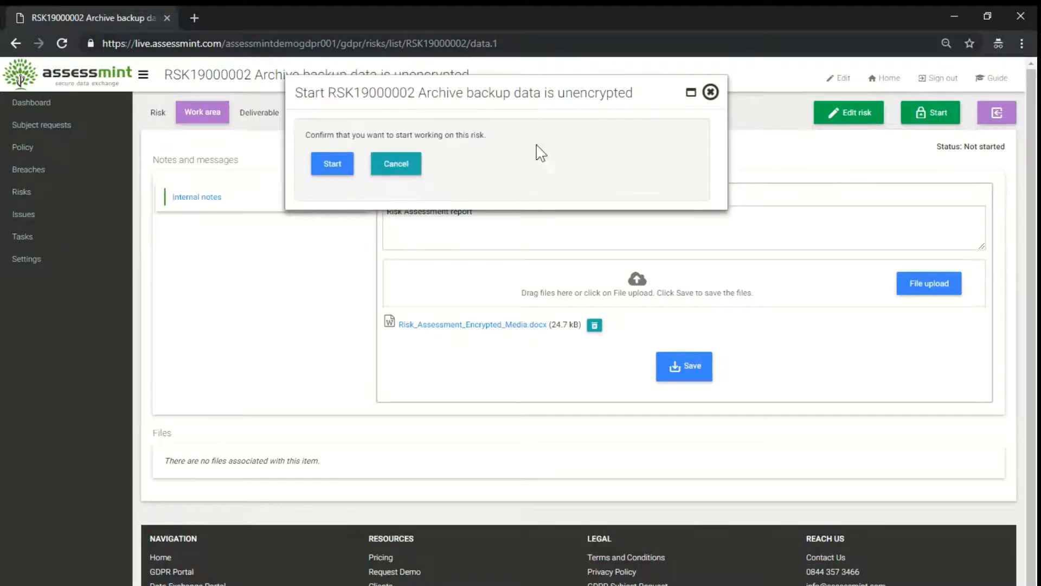
click(331, 164)
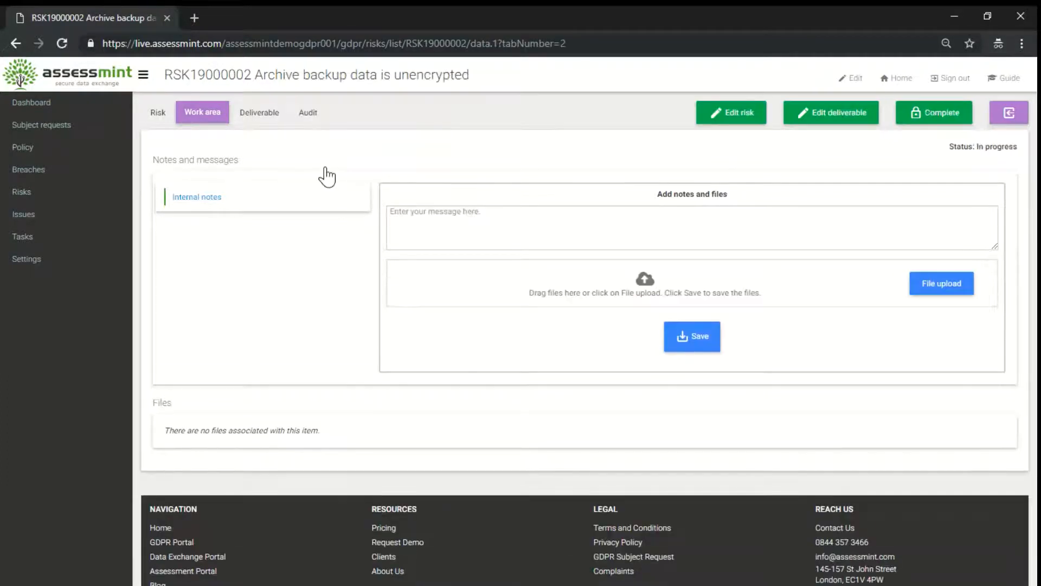
click(1012, 114)
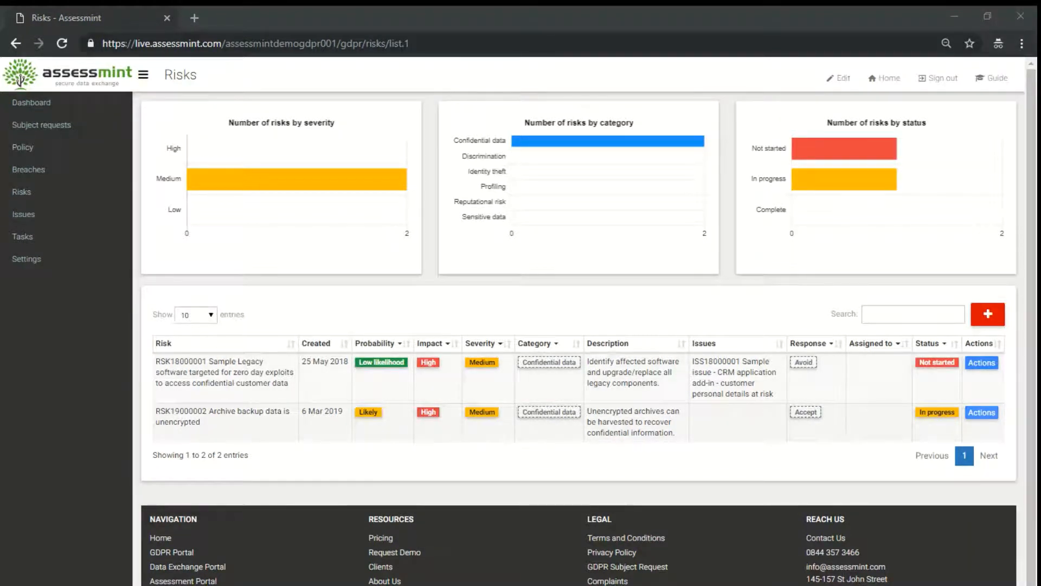
- Create a new issue from the archive backup risk and name it "System A - Unencrypted Data Purge"
click(981, 413)
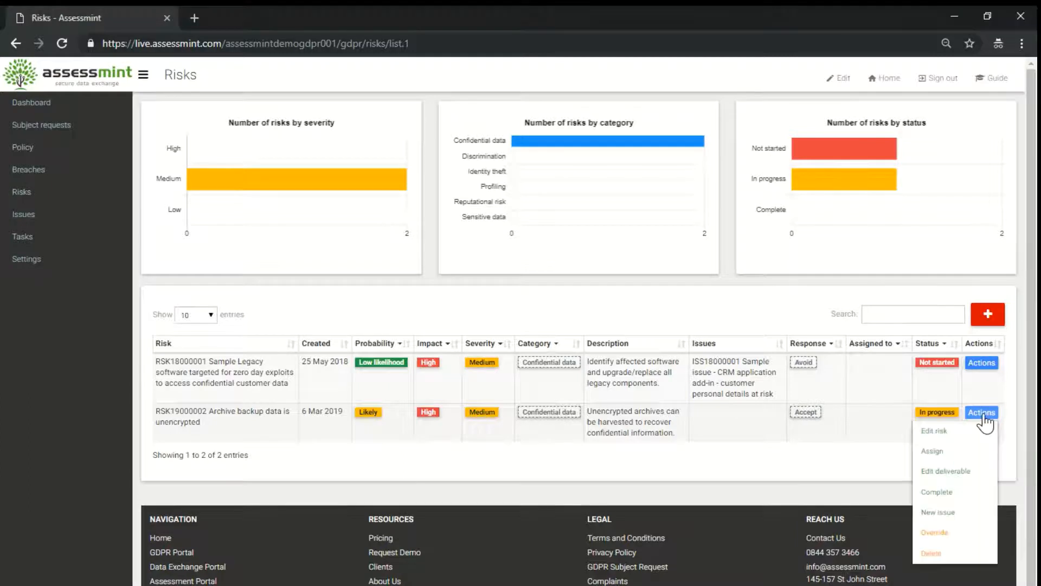
click(937, 514)
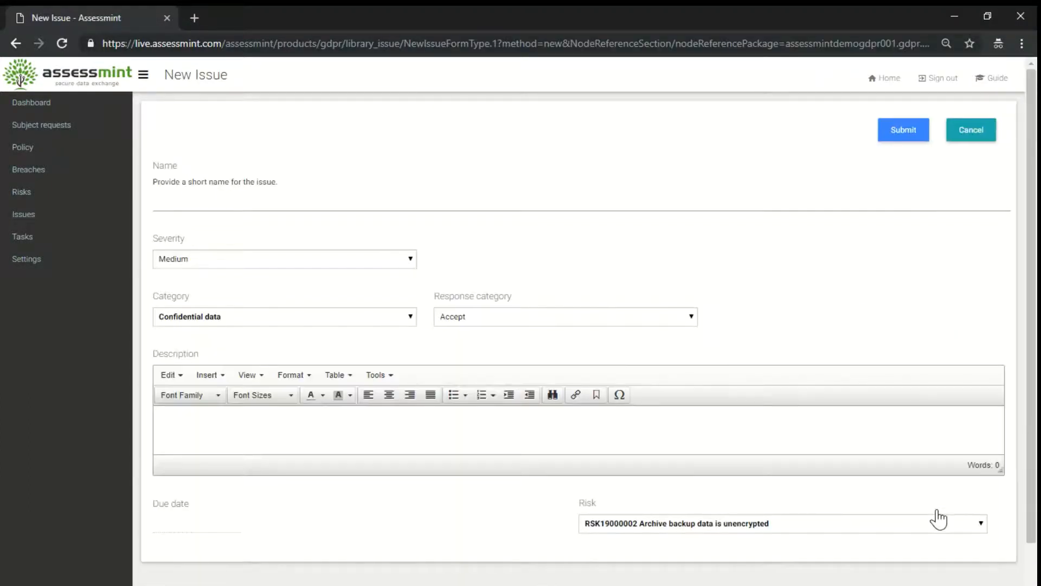
click(307, 202)
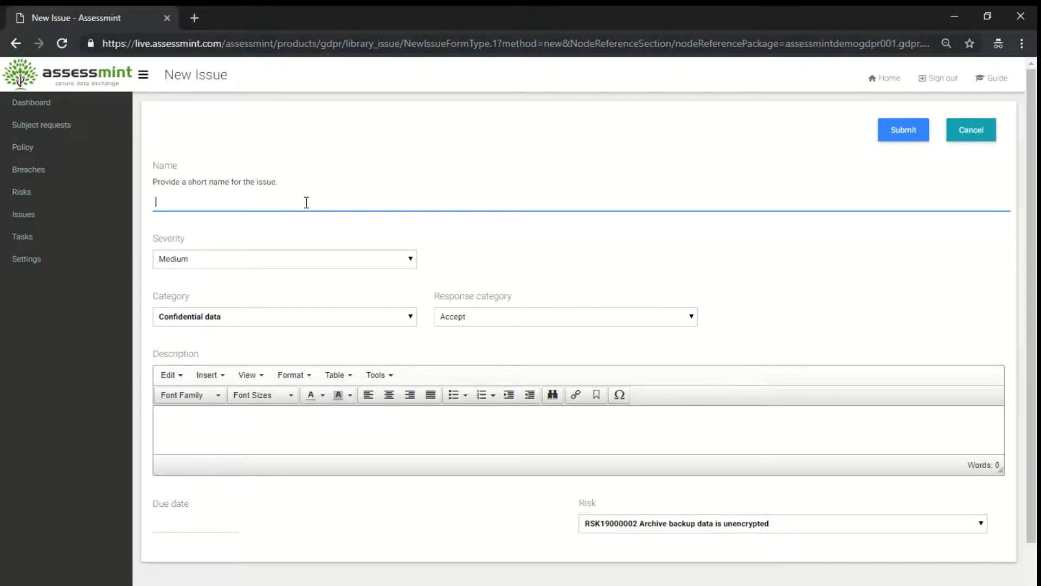
text(System A - Unencrypted Data Purge)
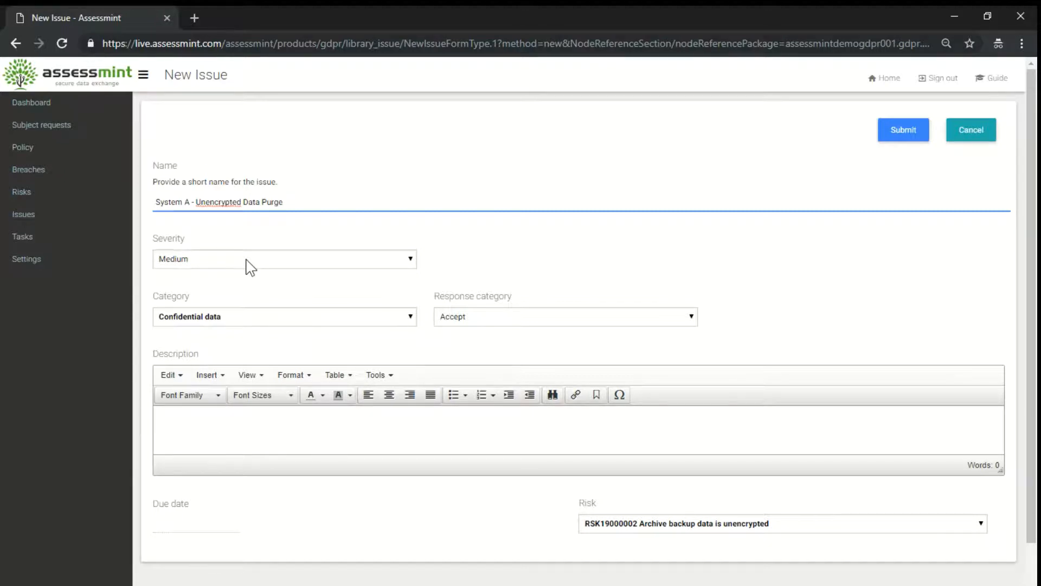
- Describe the issue as "Historical backups for System A are unencrypted." and submit it
click(193, 423)
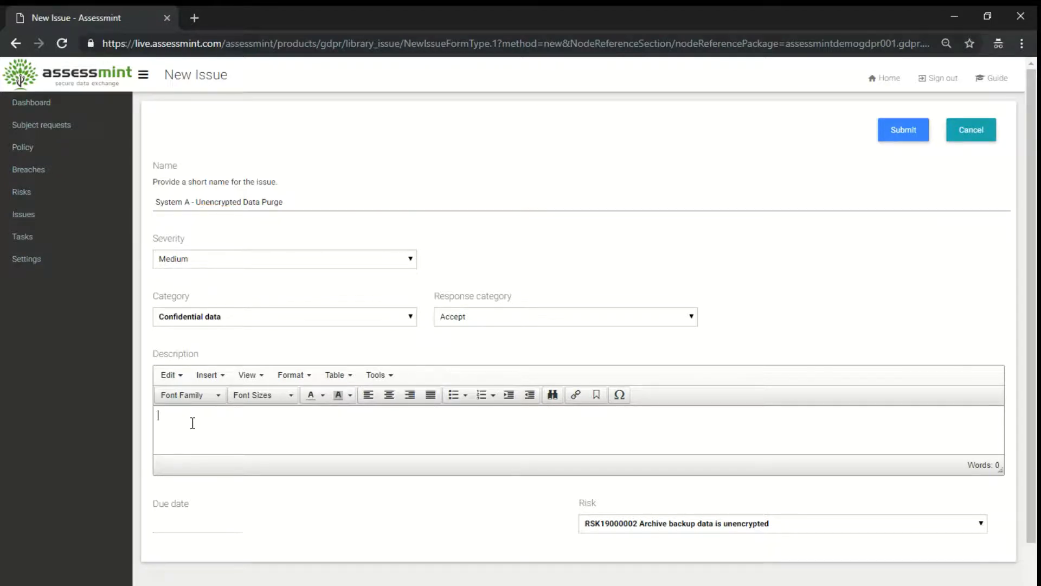
text(Historical backups t)
text(or A)
key(BackSpace)
text(System A are unencrypted)
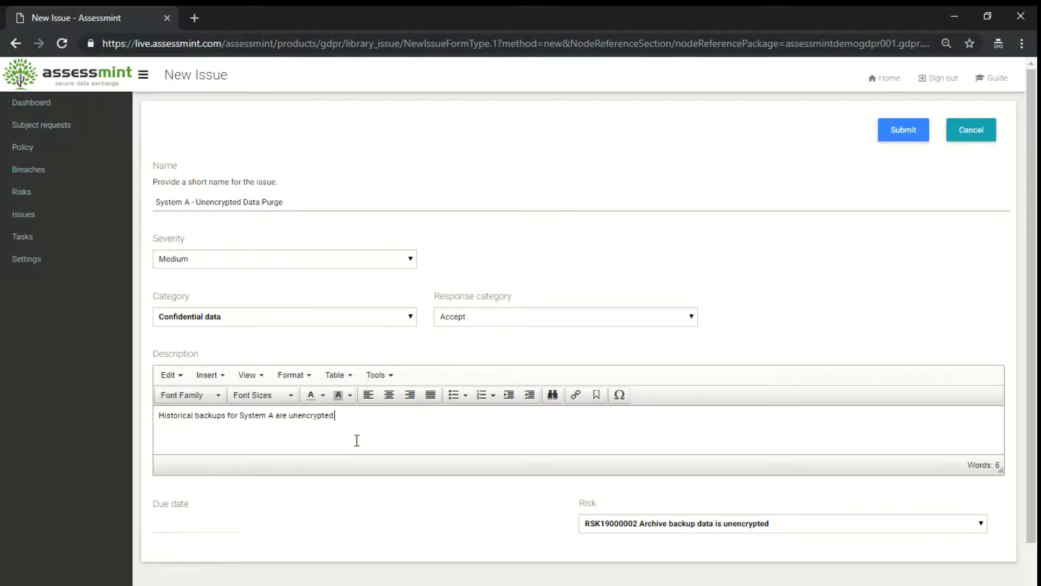
click(902, 128)
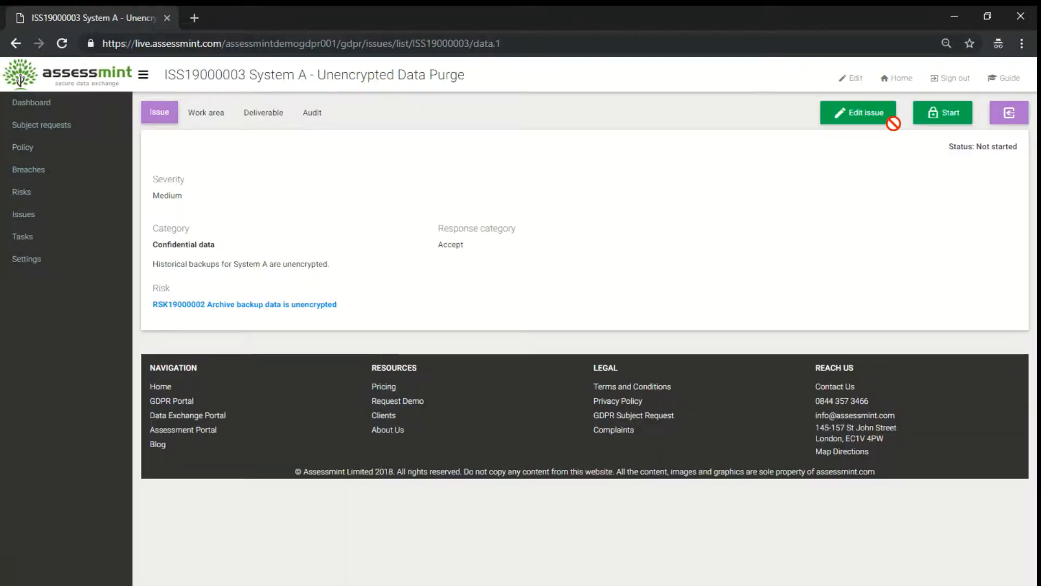
- Start work on the issue and save the internal note "Retrieve all affected media." in its work area
click(949, 116)
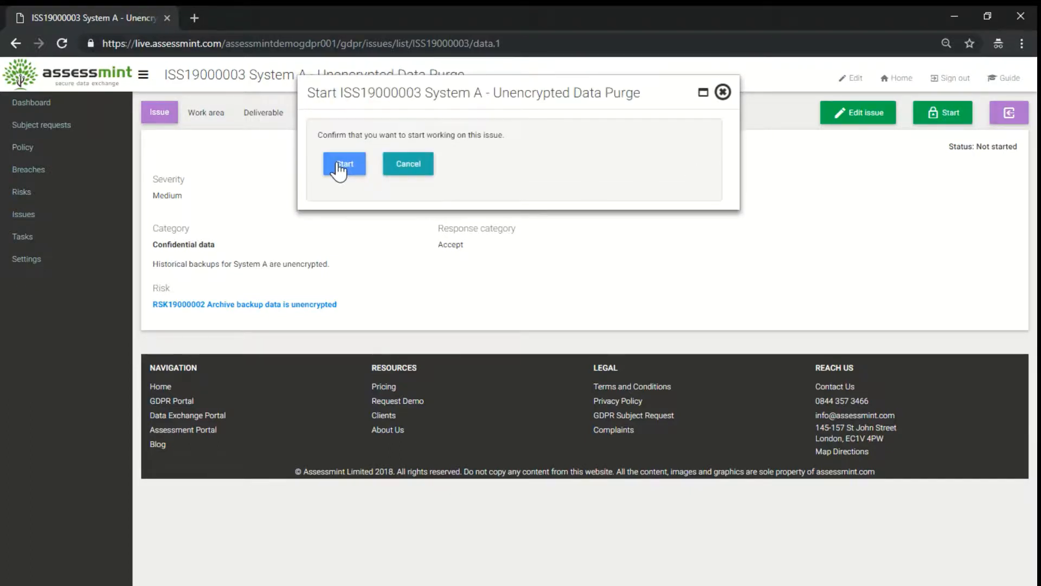
click(342, 165)
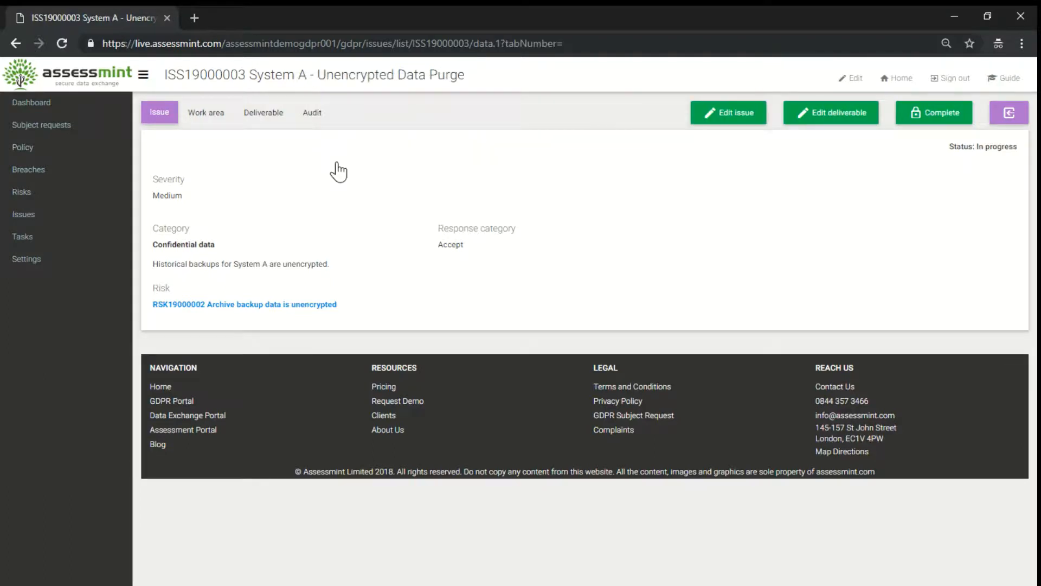
click(212, 120)
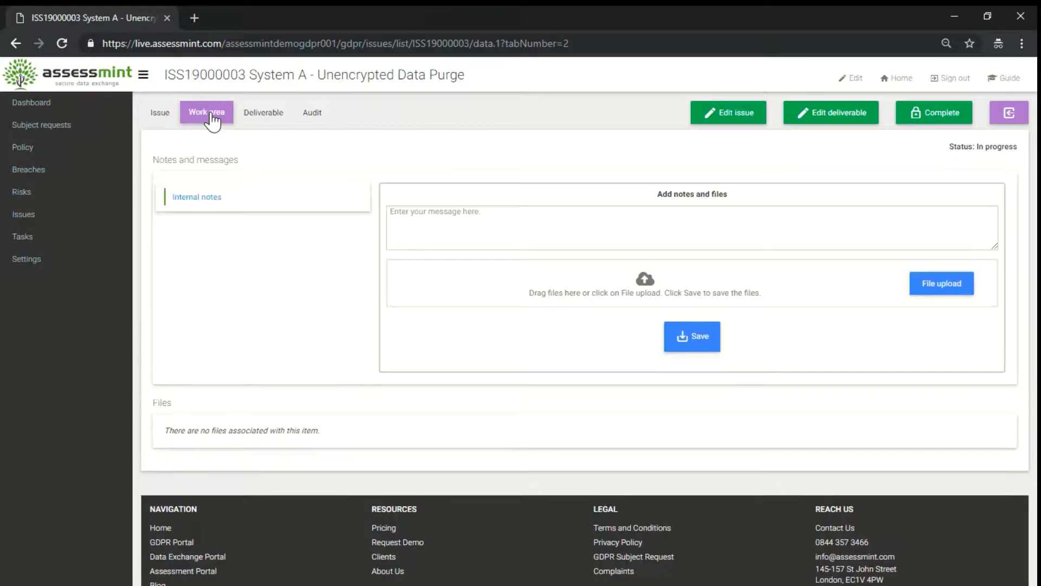
click(404, 230)
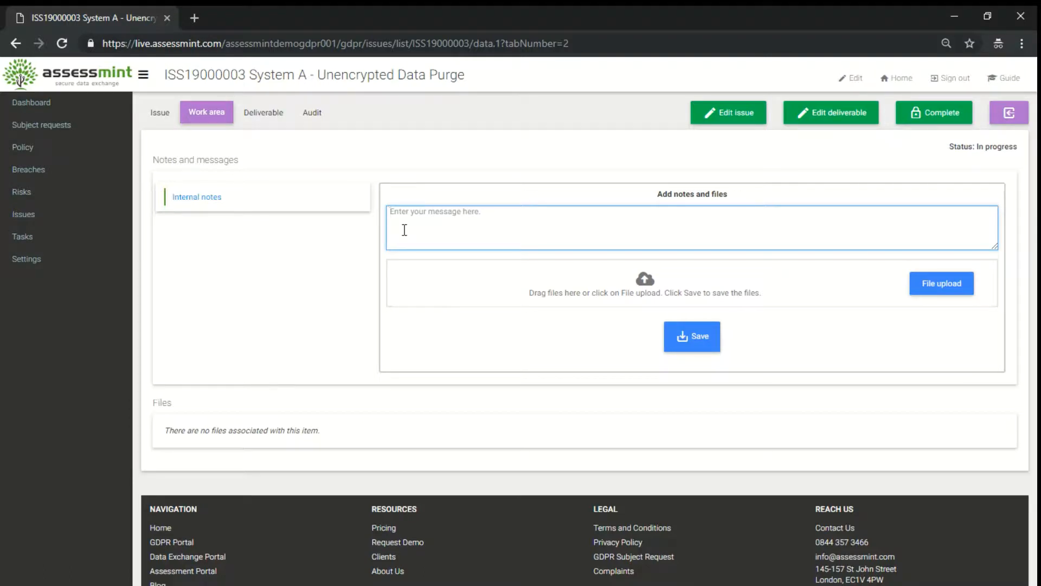
text(Retrieve all affected media.)
click(697, 333)
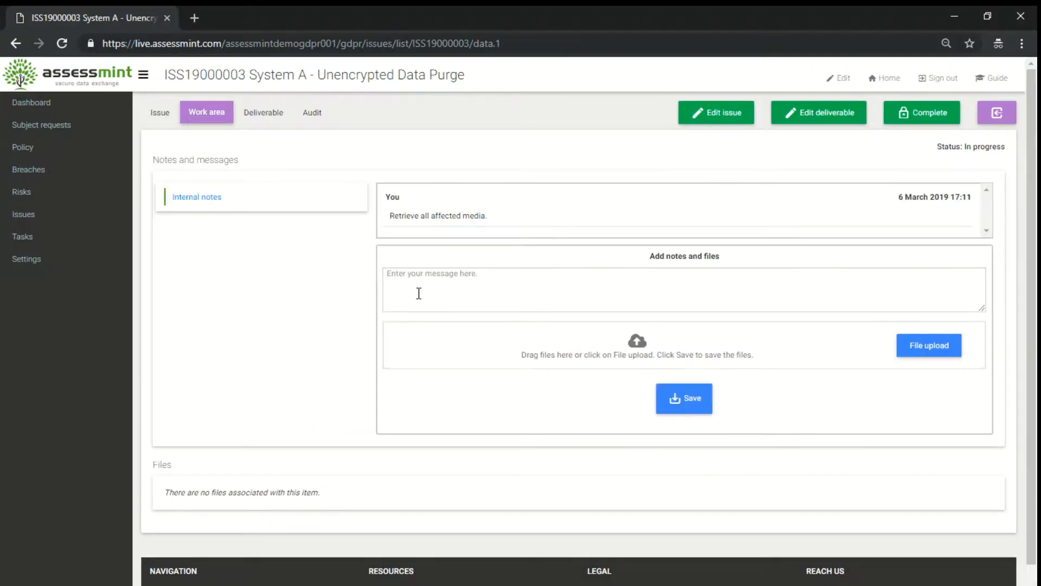
- Save a second internal note on the issue reading "Destroy all affected media."
click(419, 293)
text(Dest)
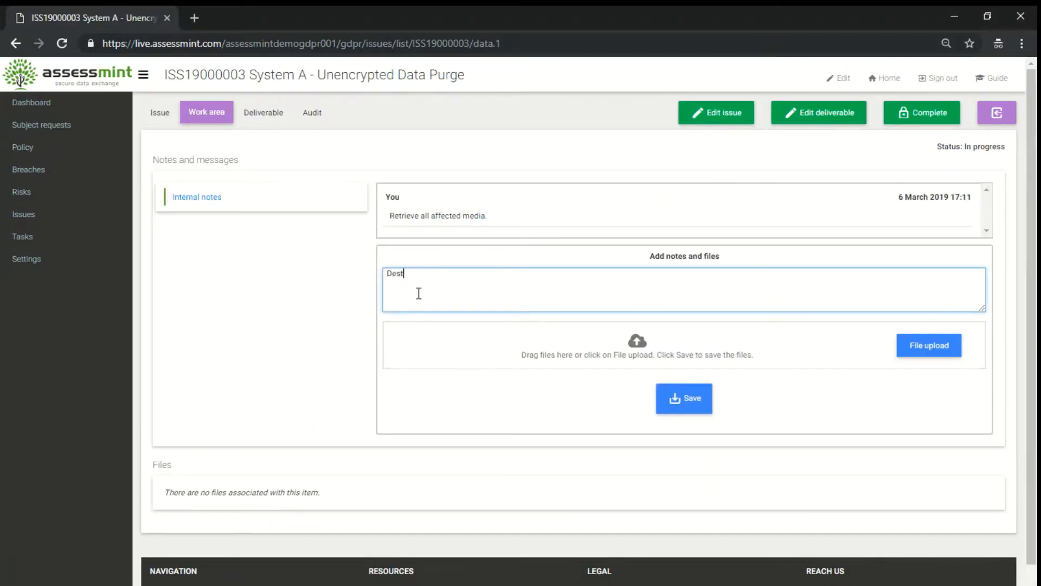
text(roy all affected )
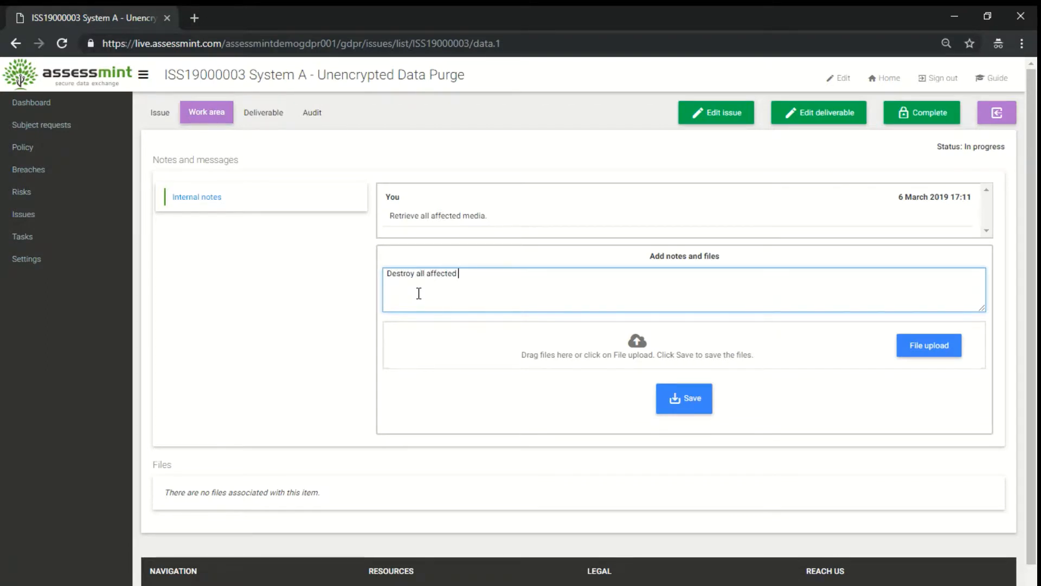
text(media.)
click(677, 408)
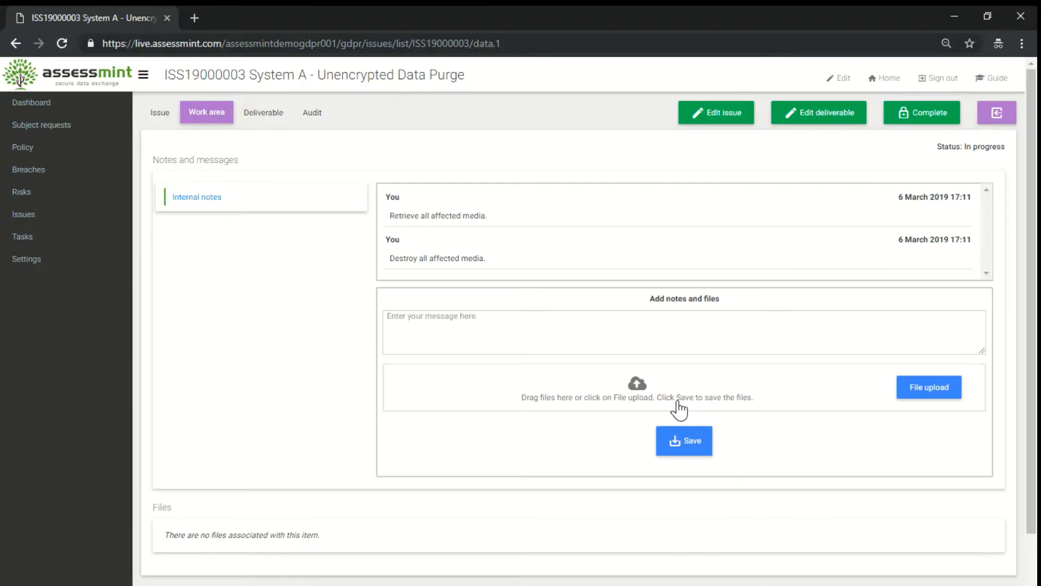
- Fill the issue's deliverable with "All media has been destroyed." and save it, marking the issue as complete
click(825, 114)
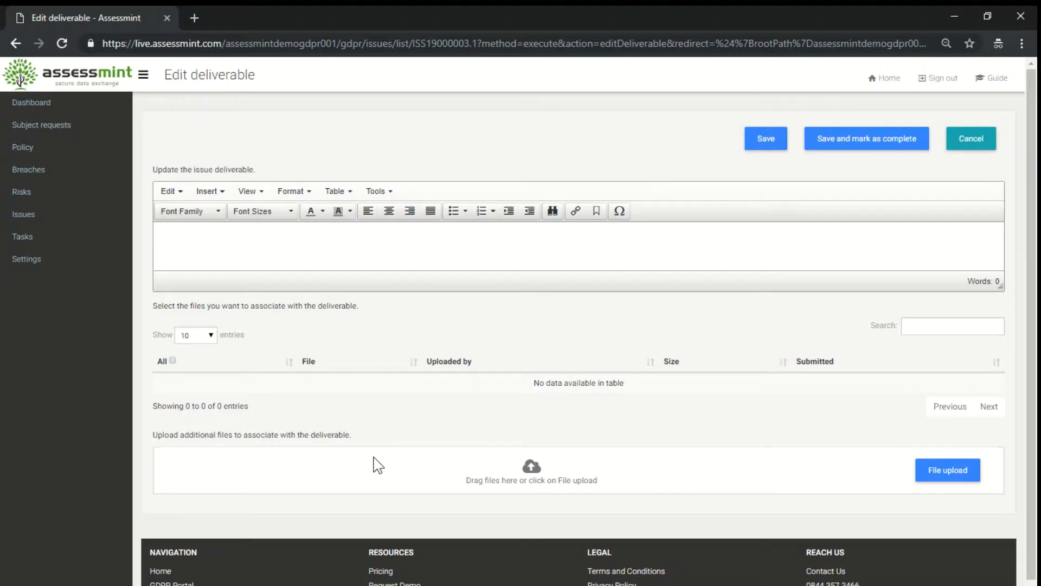
click(234, 247)
text(All media has been destroyed.)
click(876, 140)
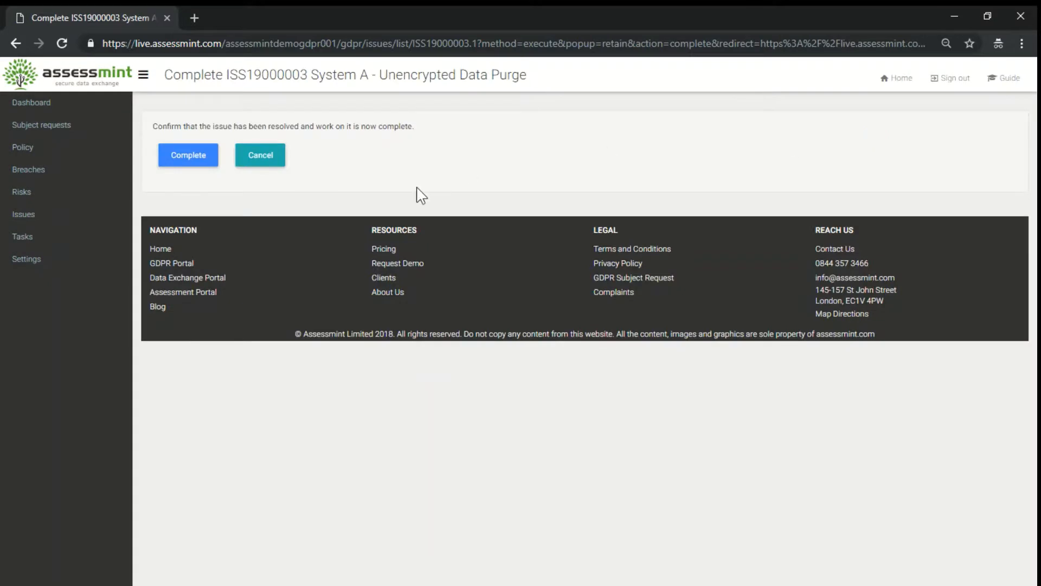
click(187, 161)
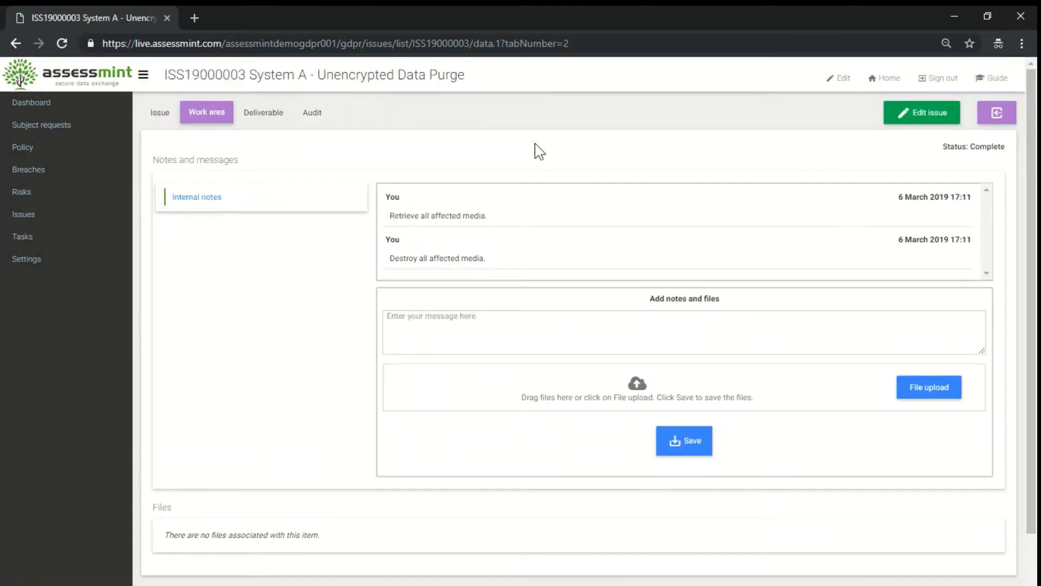
- Review the System A issue and its linked risk from the issues list, check the risks list, and open the dashboard
click(996, 114)
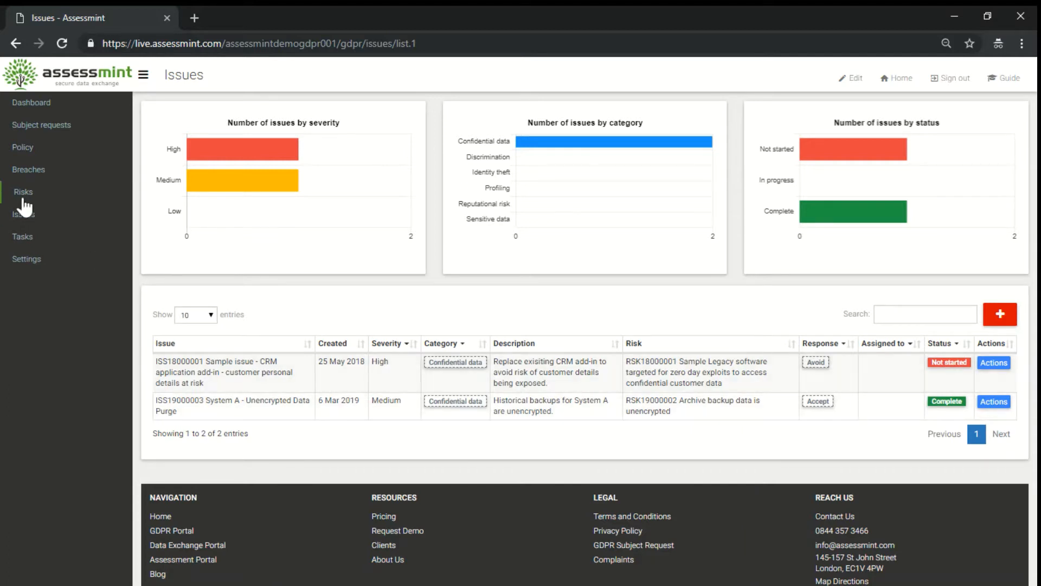
click(203, 411)
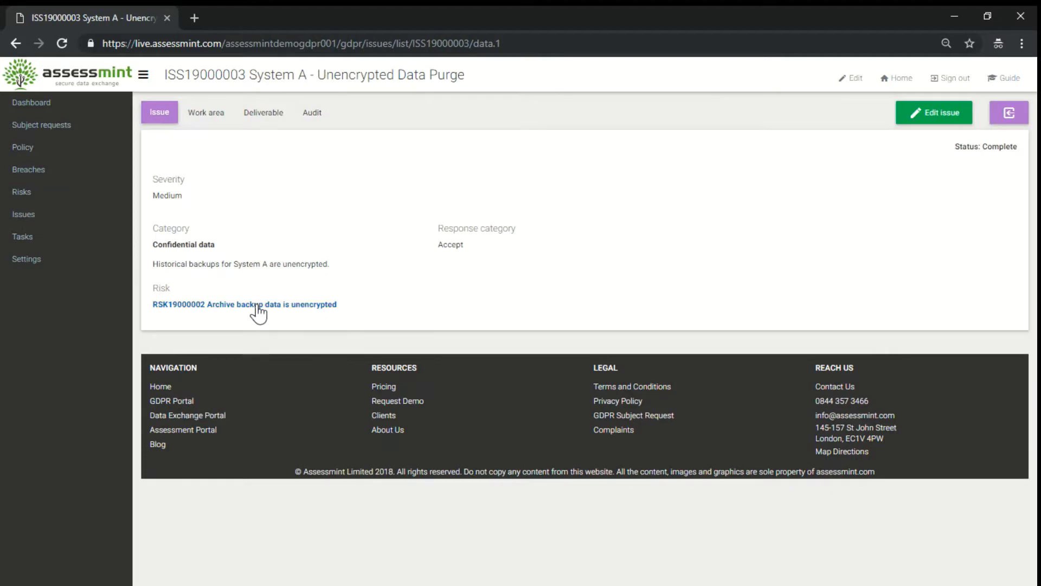
click(256, 306)
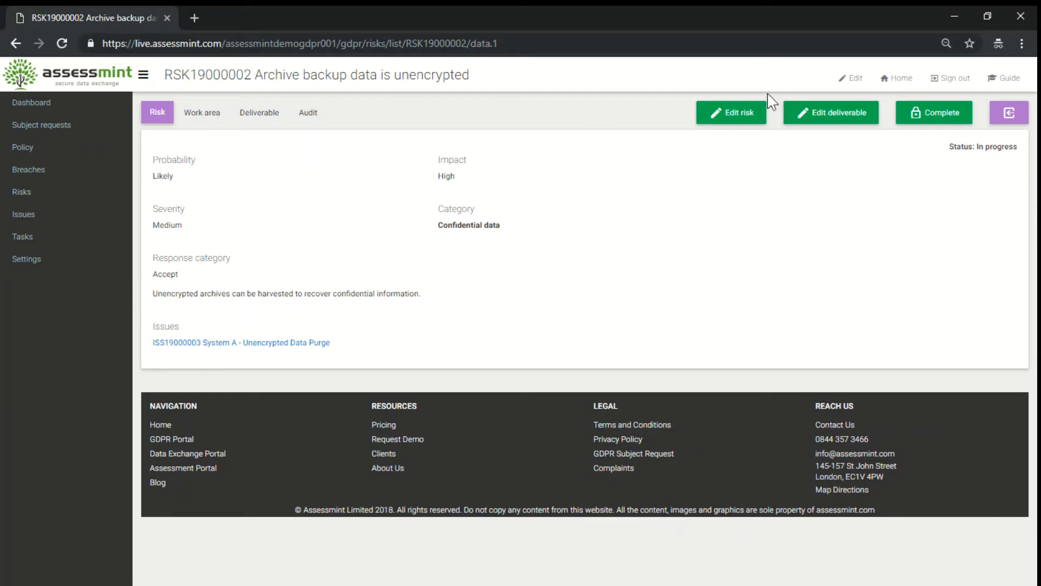
click(1012, 113)
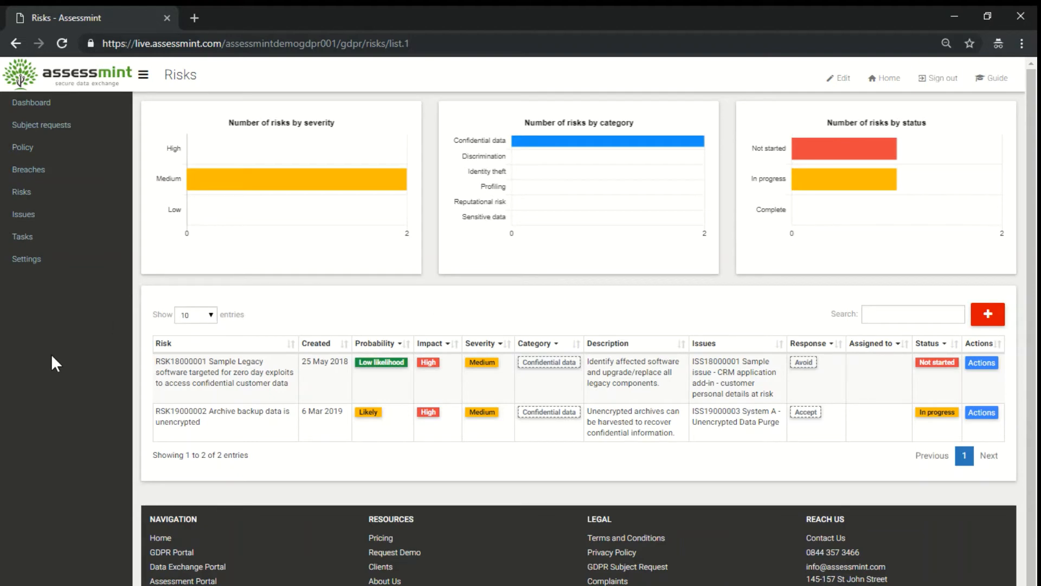
click(34, 107)
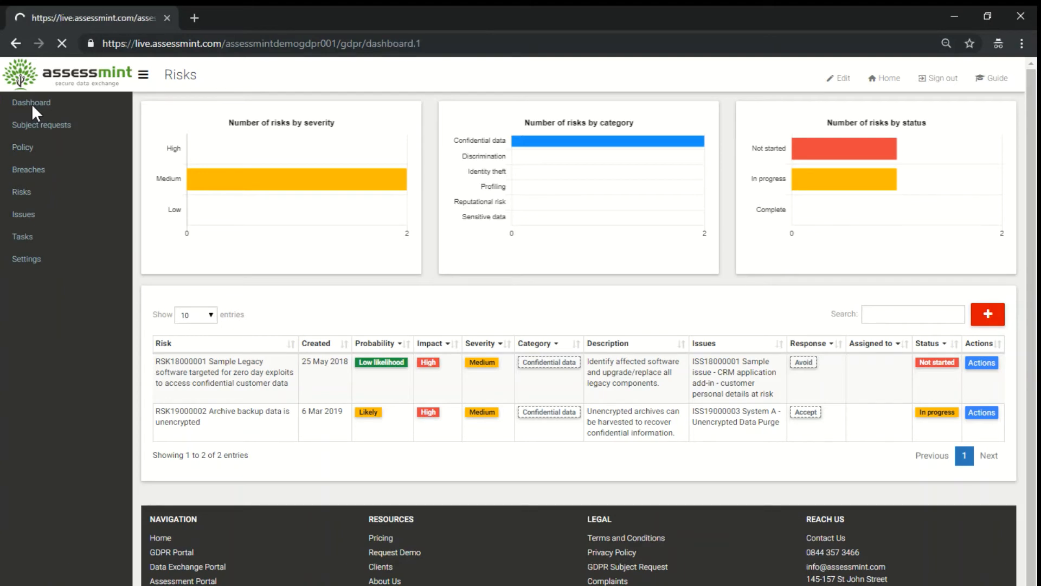